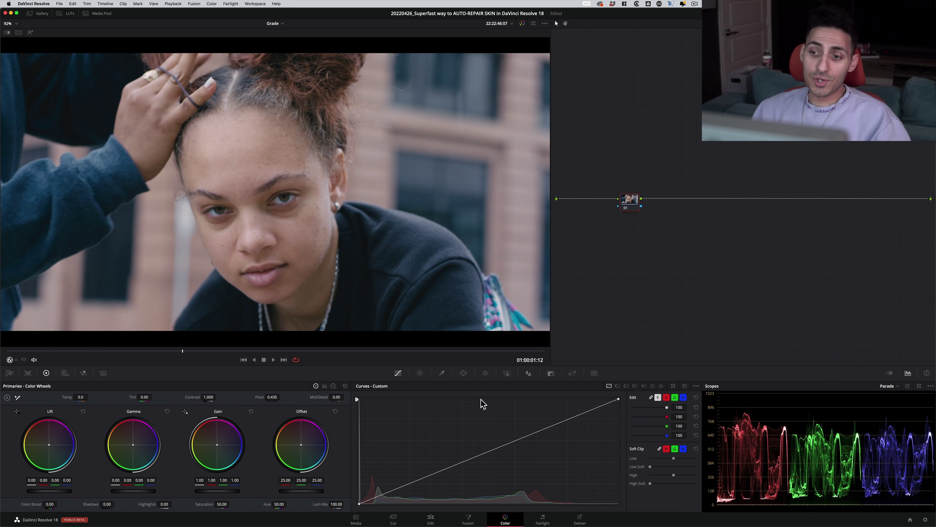
Step: Swap the Curves panel for the Window mask controls, then bring up the Effects library
left_click(463, 373)
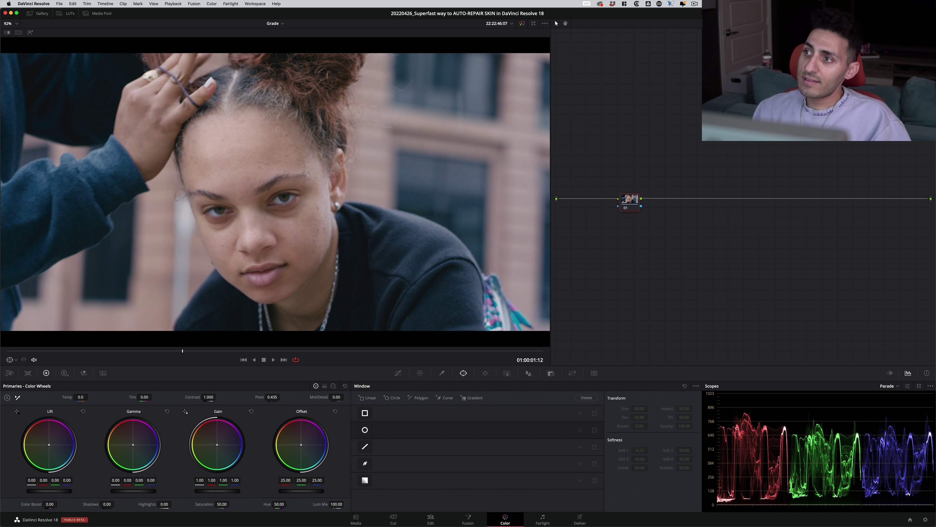
left_click(887, 14)
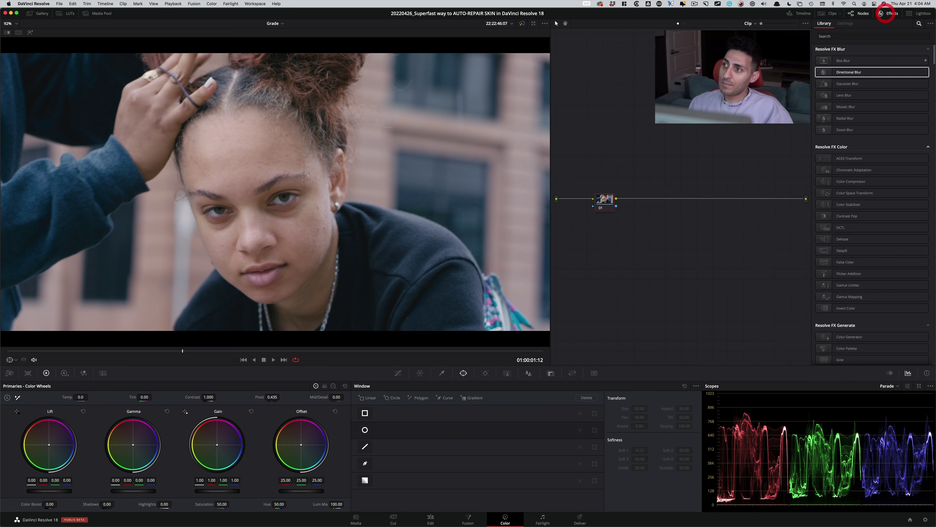
Step: Search the effects for 'face re' and drop Face Refinement onto node 01
left_click(846, 36)
type("fac")
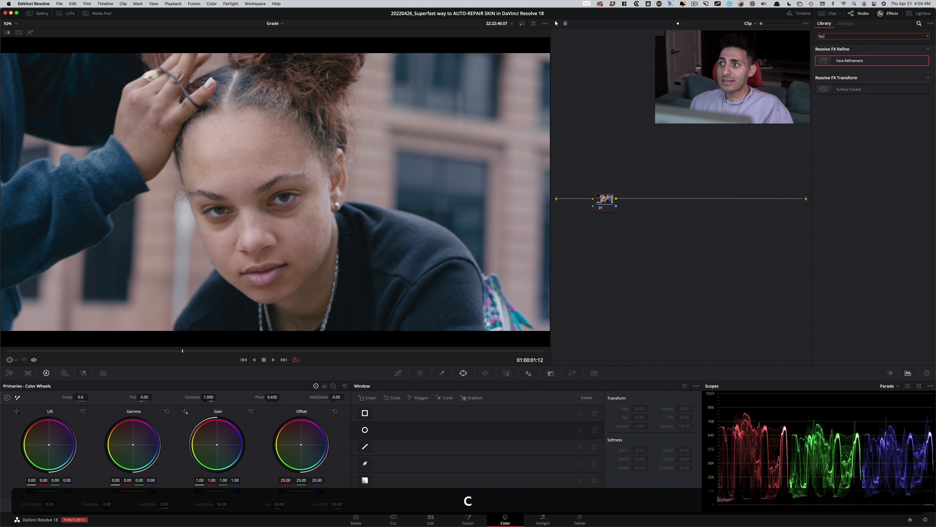
type("e re")
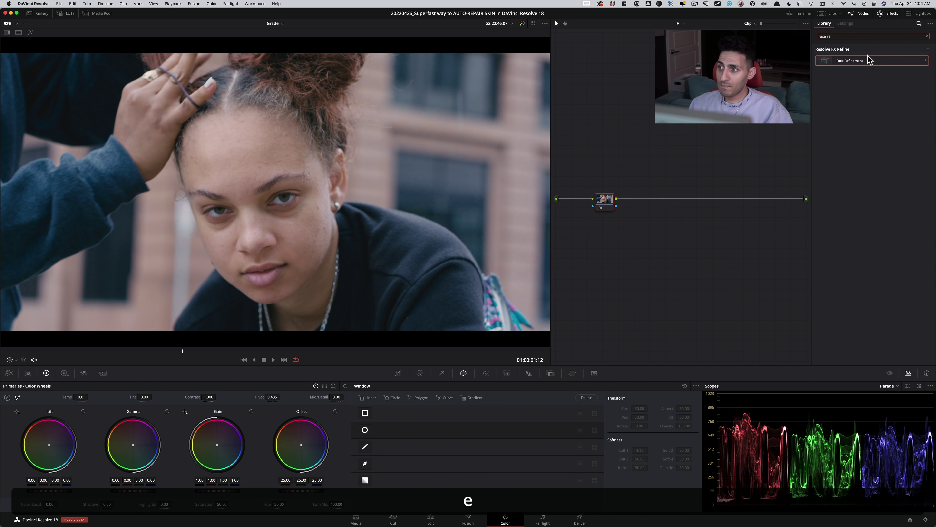
left_click_drag(885, 61, 601, 203)
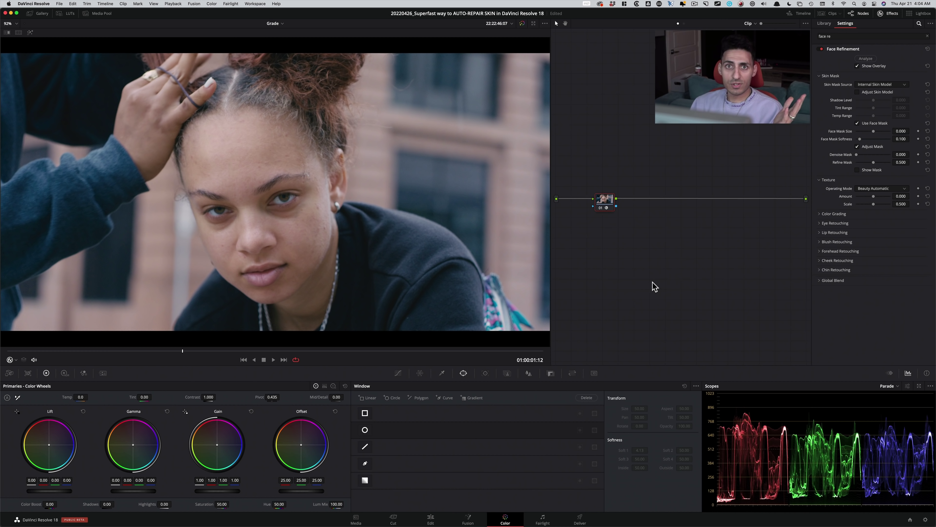
Step: Analyze the face for landmarks and scrub to 01:00:01:12 to check the tracking
left_click(867, 59)
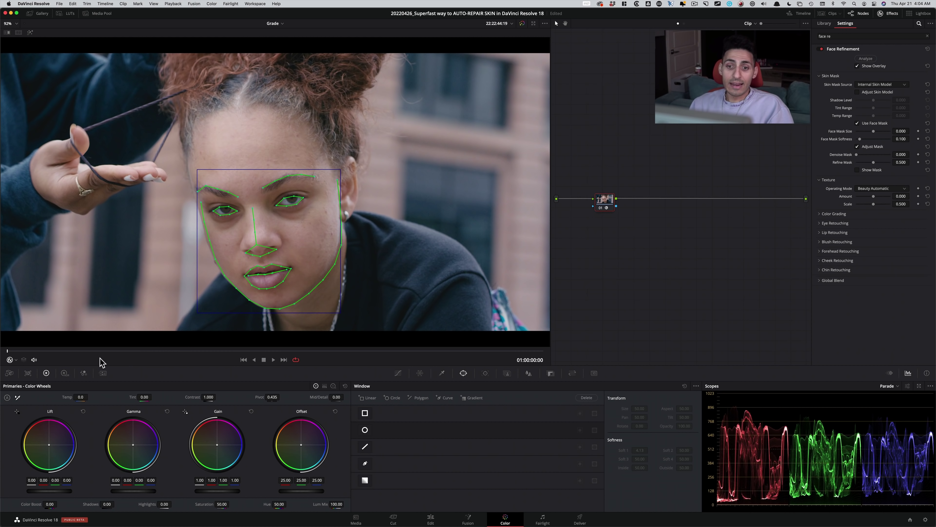
left_click_drag(92, 354, 180, 350)
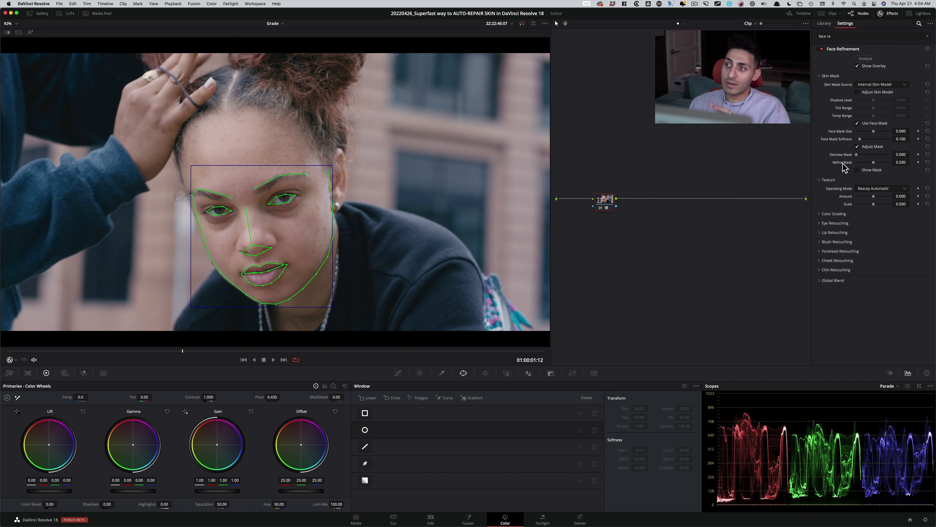
Step: Collapse Skin Mask, hide the landmark overlay, and set Texture mode to Beauty Advanced
left_click(821, 77)
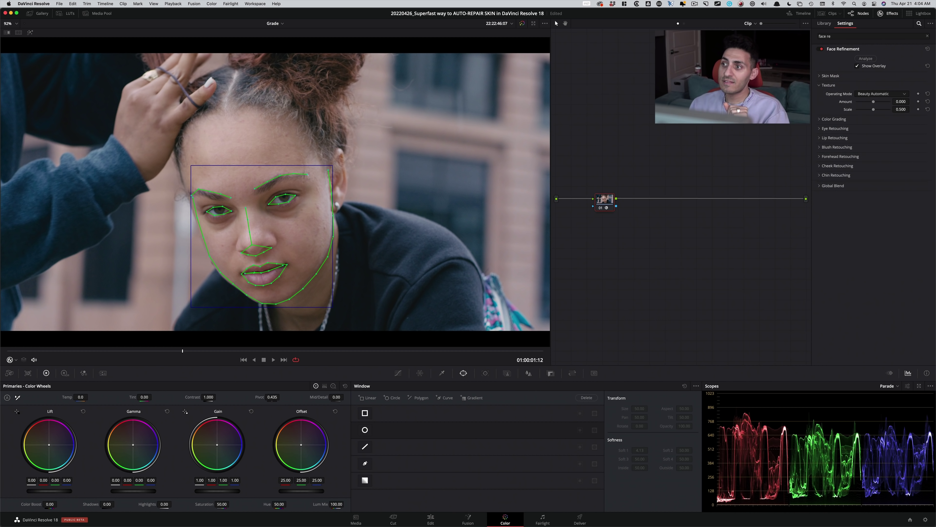
left_click(872, 67)
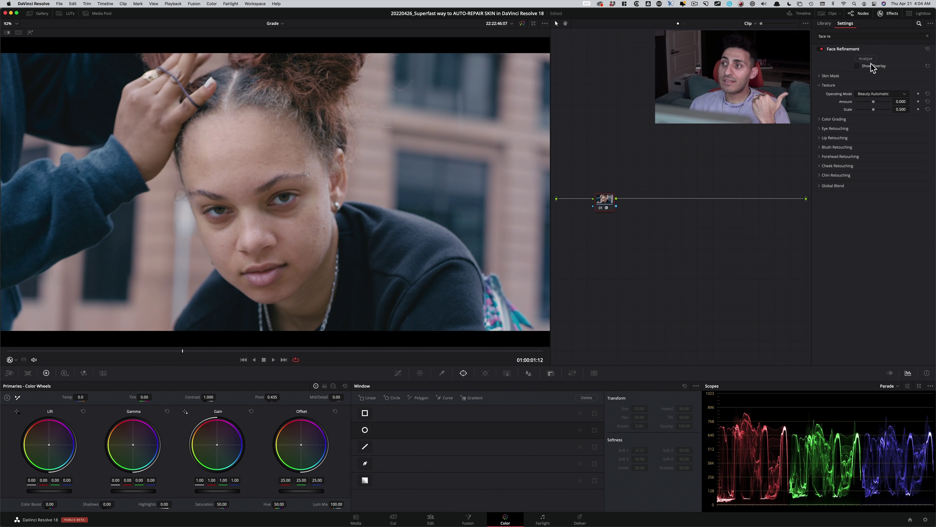
left_click(863, 66)
left_click(858, 67)
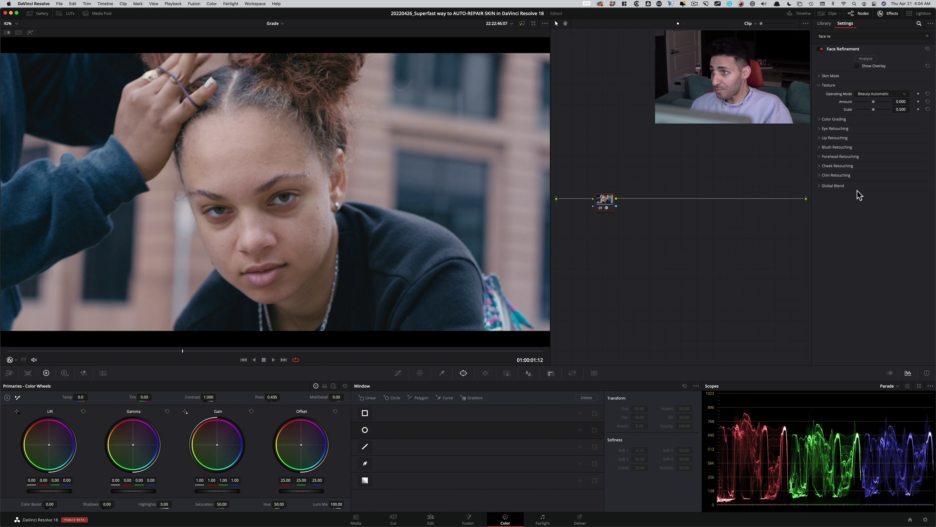
left_click(874, 92)
left_click(875, 100)
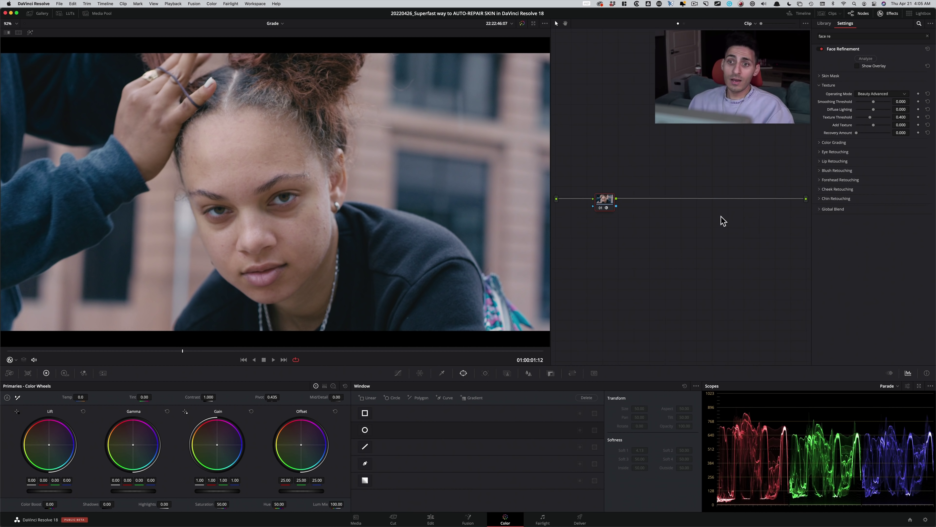
Step: Expand the Eye Retouching adjustments with the face-landmark overlay left hidden
left_click(640, 175)
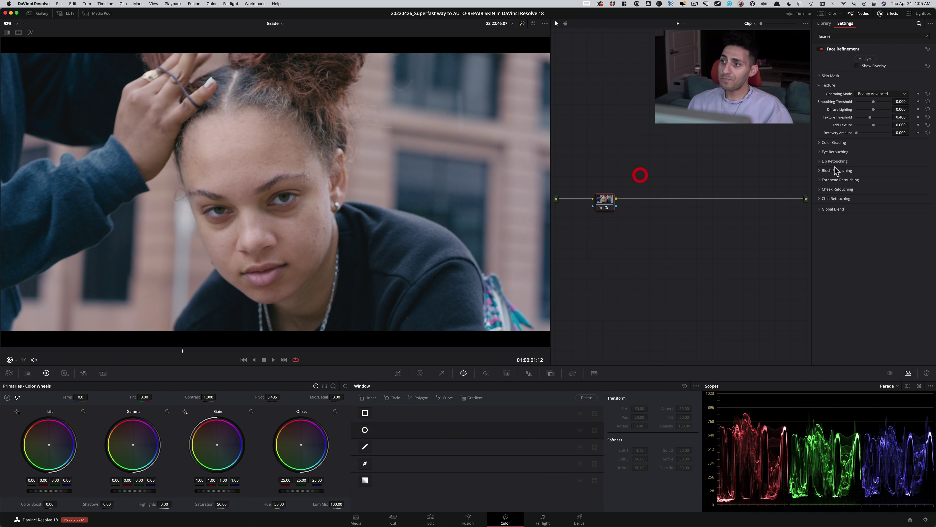
left_click(818, 153)
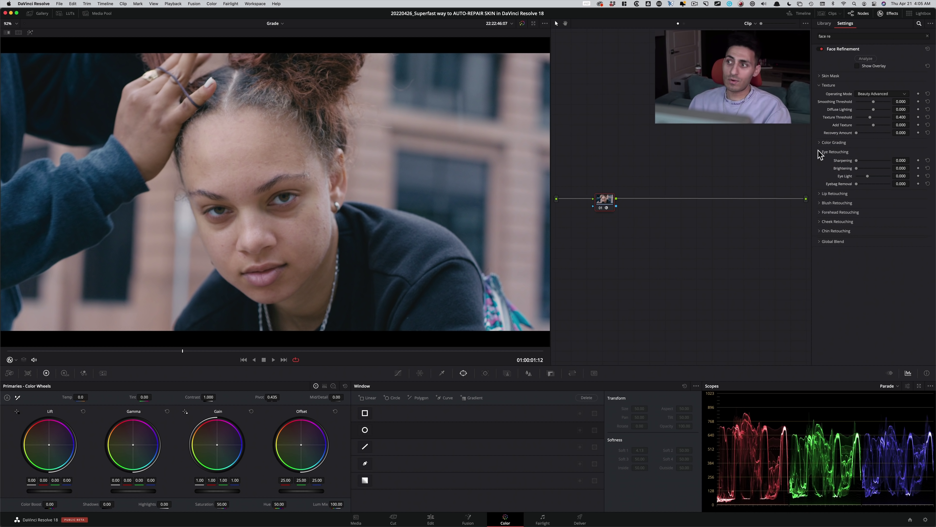
left_click(875, 68)
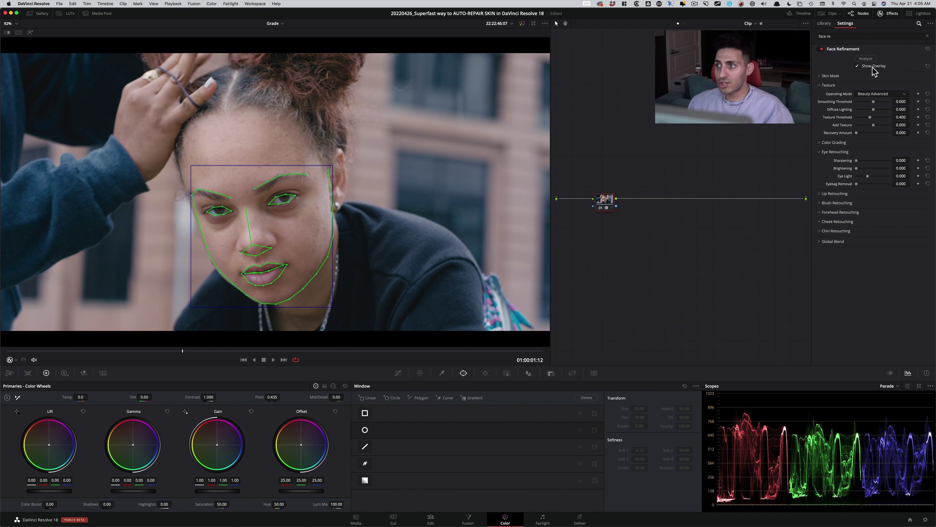
left_click(868, 67)
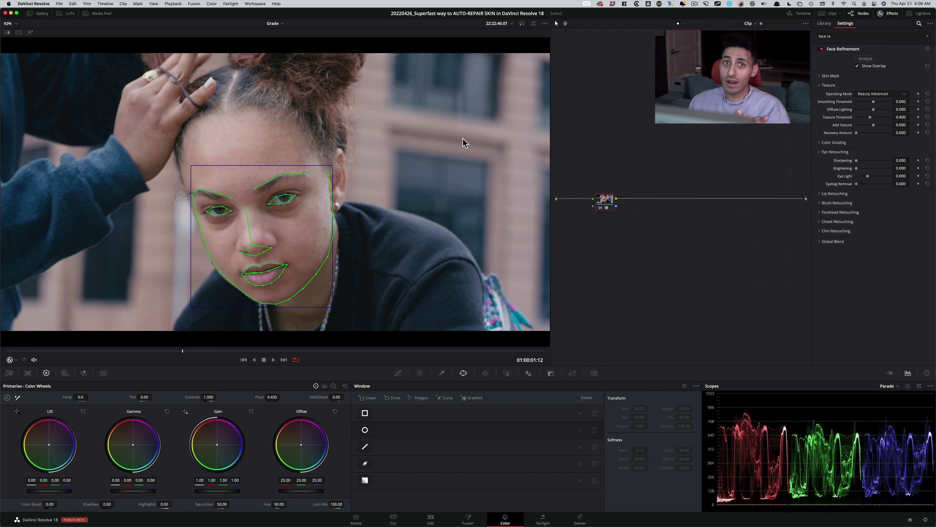
left_click(868, 66)
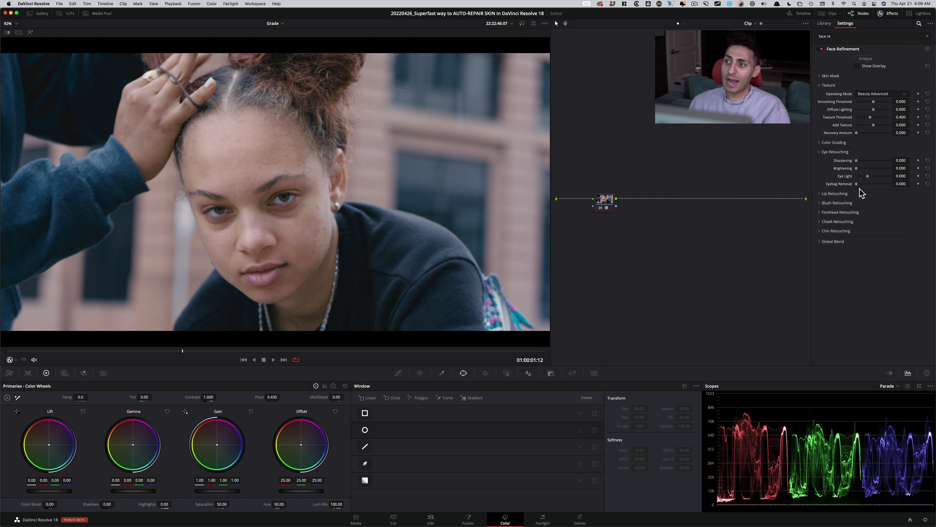
Step: Set Eyebag Removal to 1.000 and Brightening to 0.394, comparing with the node bypassed
left_click_drag(865, 188, 892, 187)
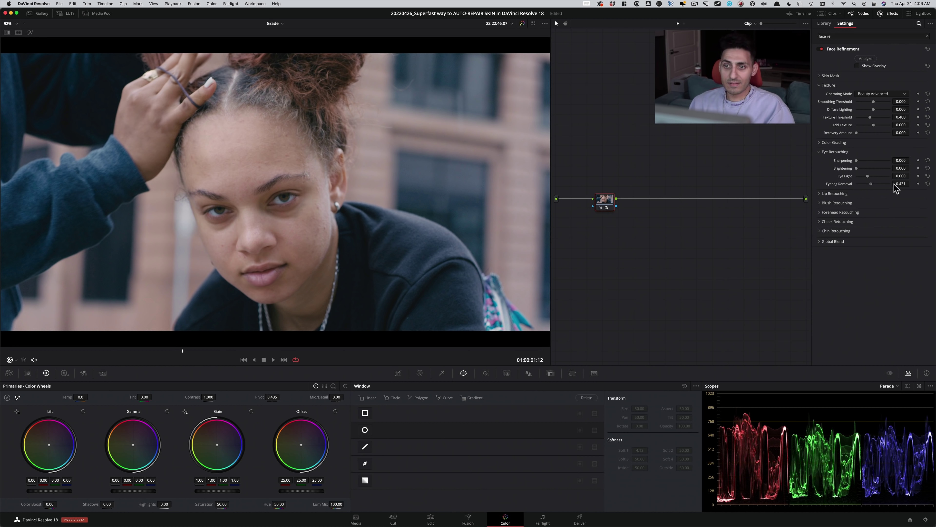
key("super+d")
key("super+d")
key("super+d")
key("super+d")
key("super+d")
key("super+d")
key("super+d")
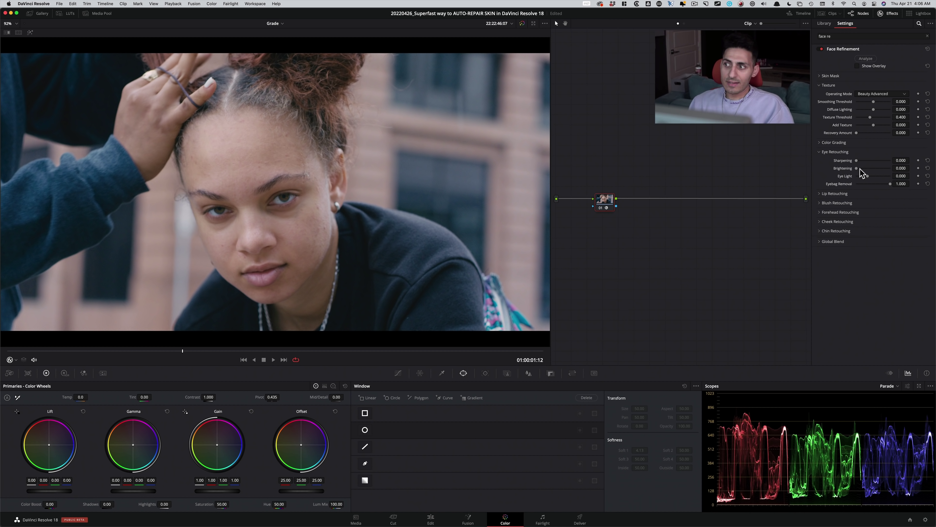
mouse_move(864, 168)
left_mouse_down()
mouse_move(884, 166)
mouse_move(869, 168)
left_mouse_up()
key("super+d")
key("super+d")
key("super+d")
key("super+d")
key("super+d")
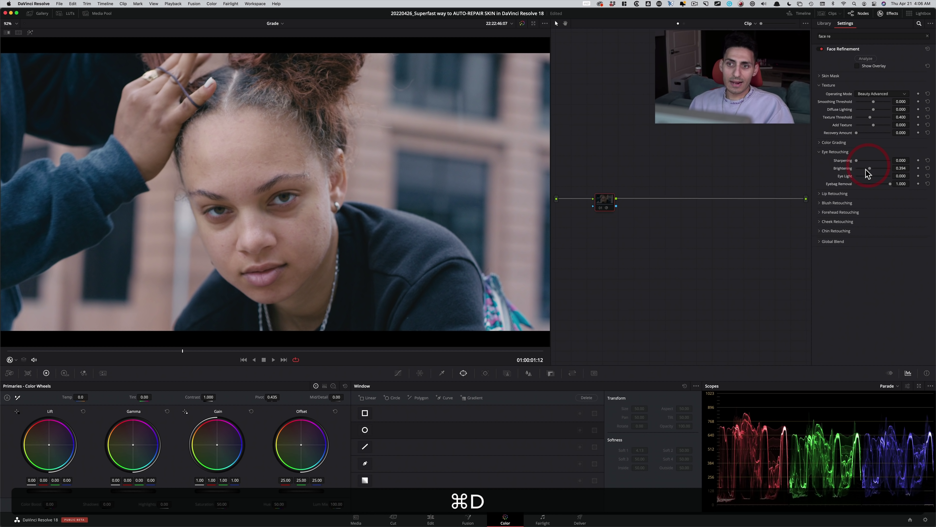
key("super+d")
key("super+d")
key("super+d")
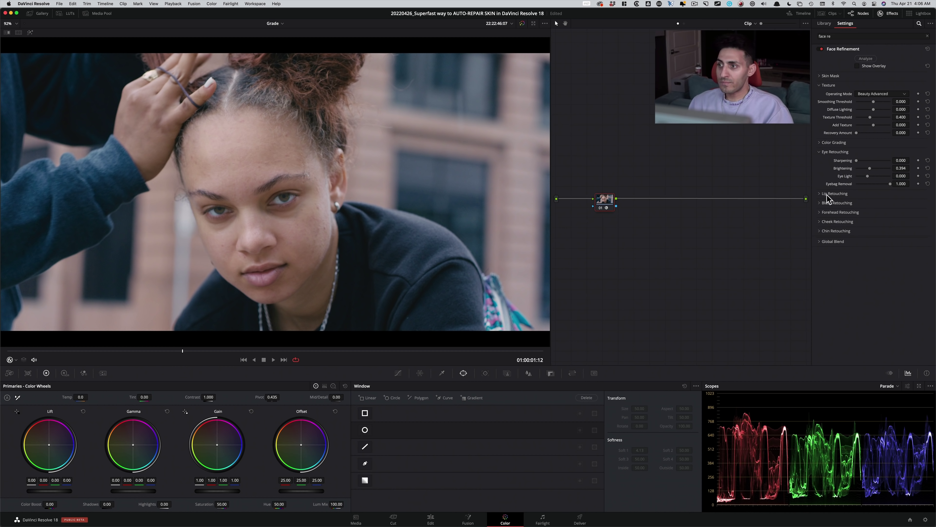
Step: Set Forehead Smooth to 0.697 and forehead and cheek Saturation to 0.596, comparing before and after
left_click(820, 213)
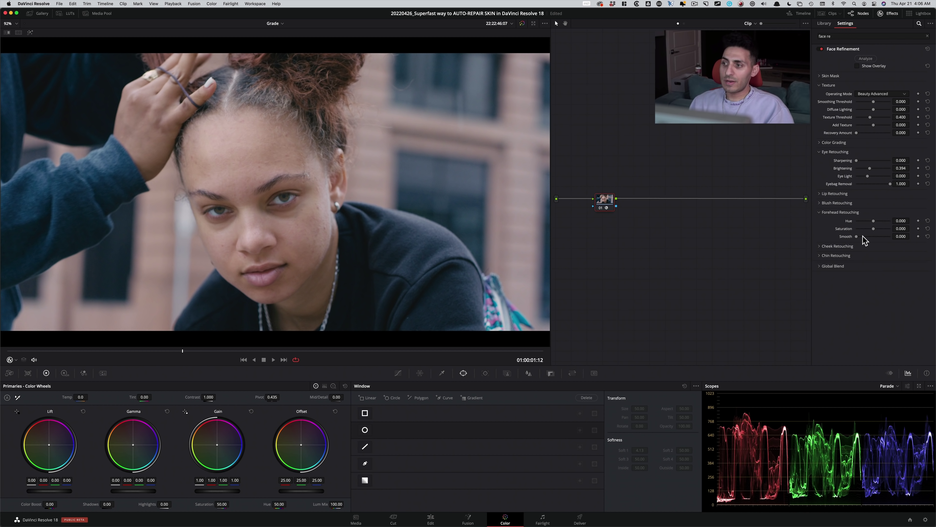
mouse_move(864, 237)
left_mouse_down()
mouse_move(910, 238)
mouse_move(852, 238)
mouse_move(923, 238)
mouse_move(832, 238)
mouse_move(916, 239)
mouse_move(885, 237)
left_mouse_up()
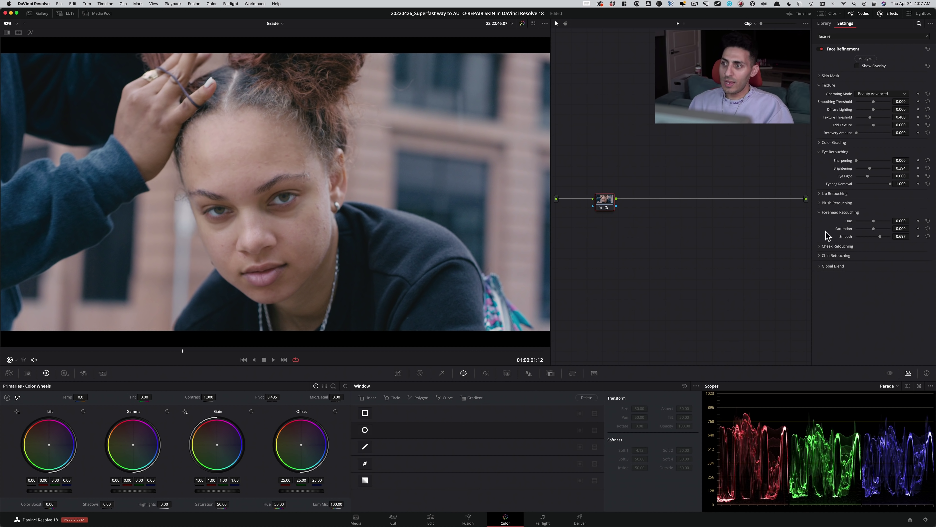
left_click(818, 246)
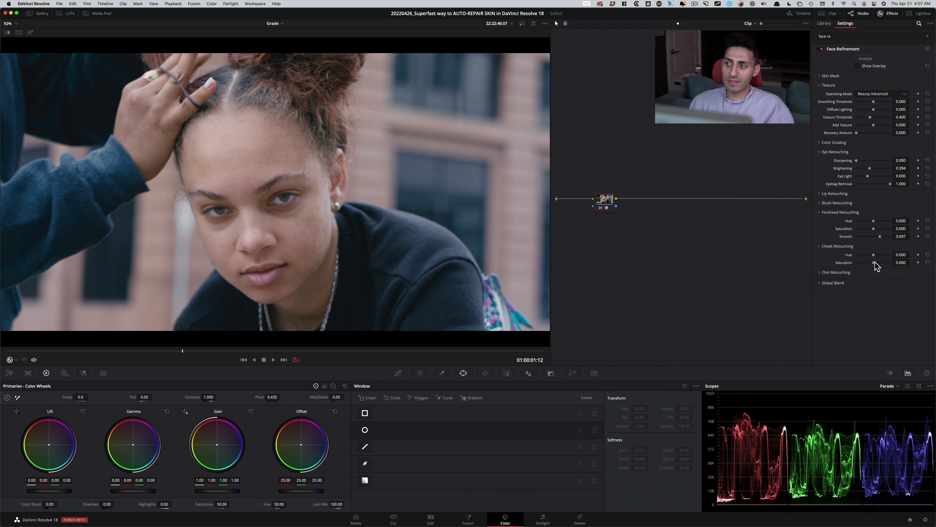
mouse_move(875, 262)
left_mouse_down()
mouse_move(901, 261)
mouse_move(883, 265)
left_mouse_up()
key("super+d")
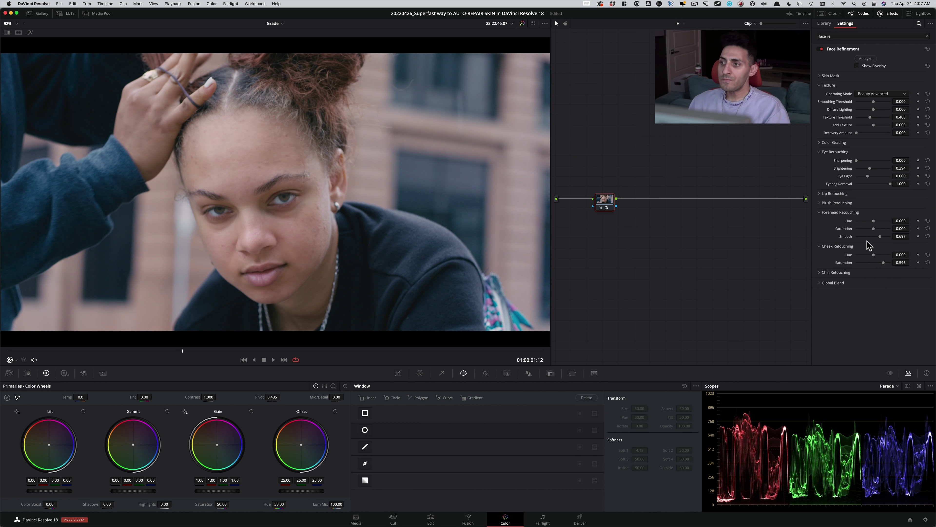
mouse_move(877, 229)
left_mouse_down()
mouse_move(894, 230)
mouse_move(880, 229)
left_mouse_up()
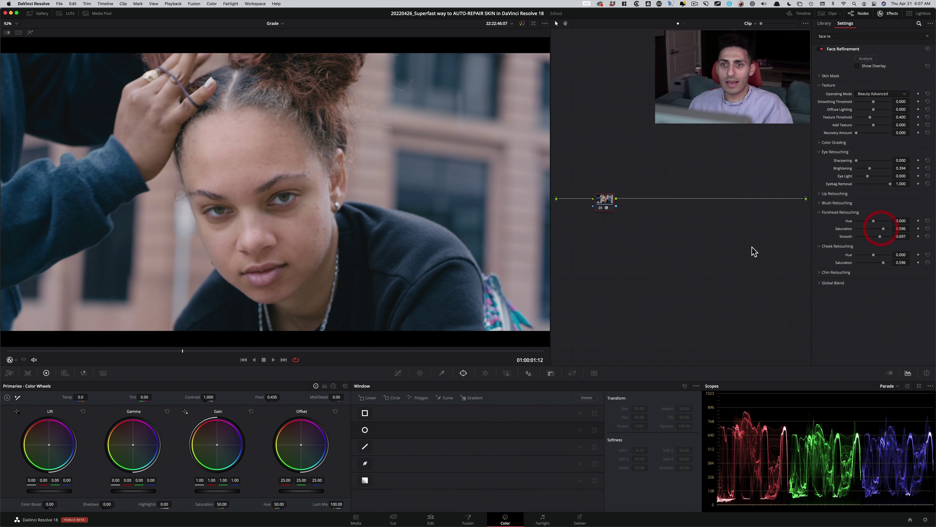
key("super+d")
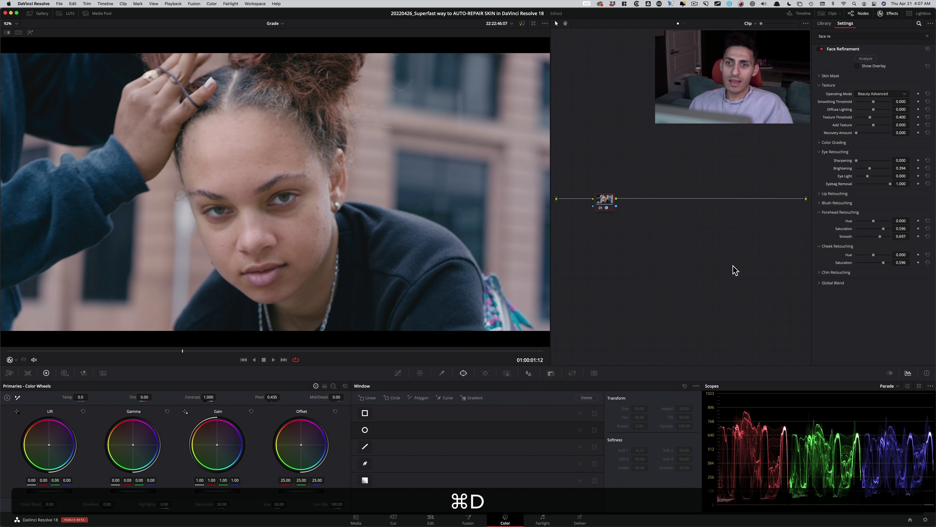
key("super+d")
key("super+d")
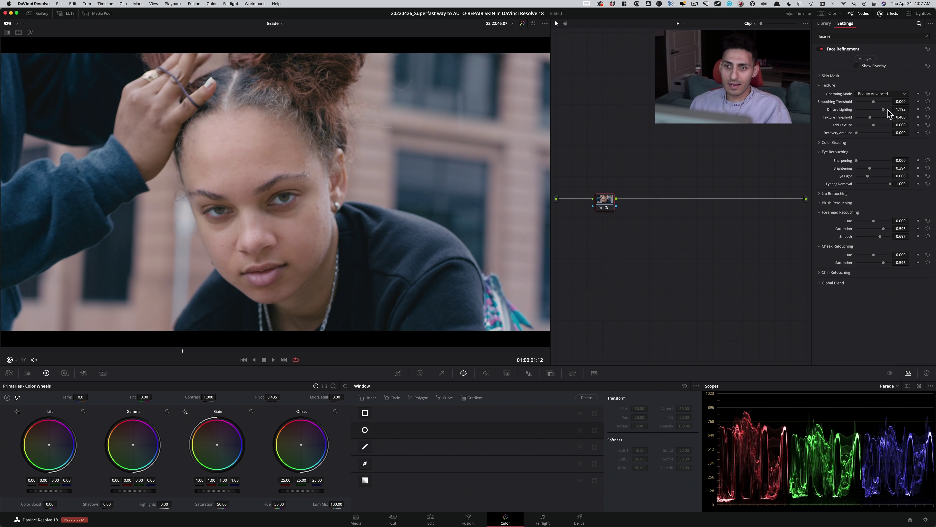
Step: Set Diffuse Lighting to 1.230 and compare, leaving Smoothing Threshold at 0.000
left_click_drag(888, 110, 878, 110)
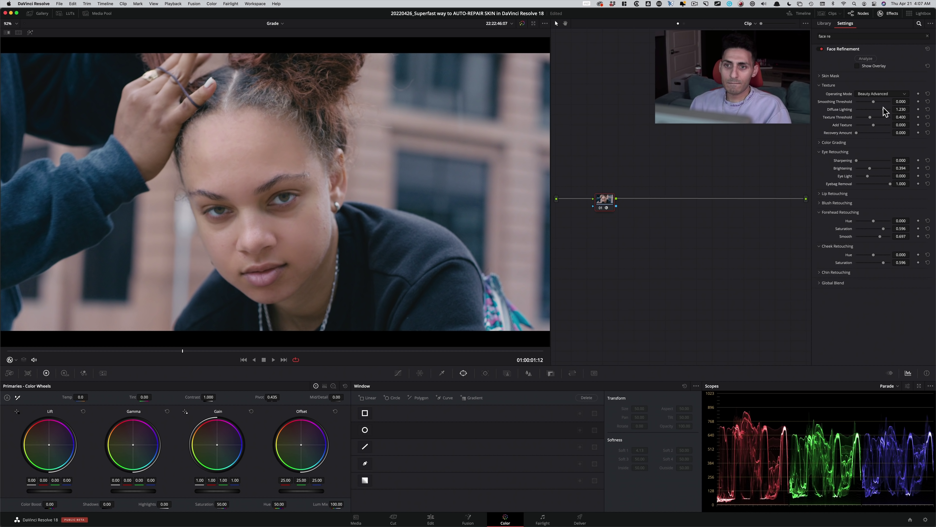
key("super+d")
key("super+d")
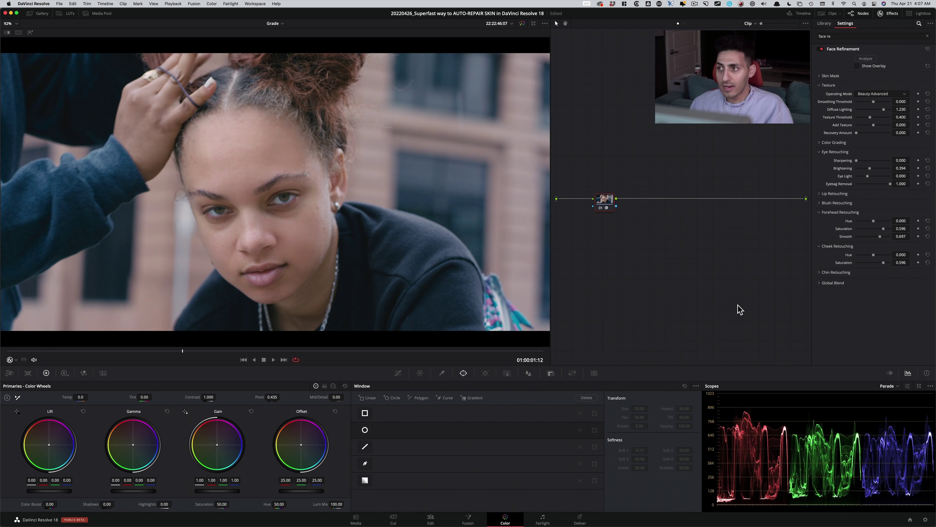
key("super+d")
key("super+d")
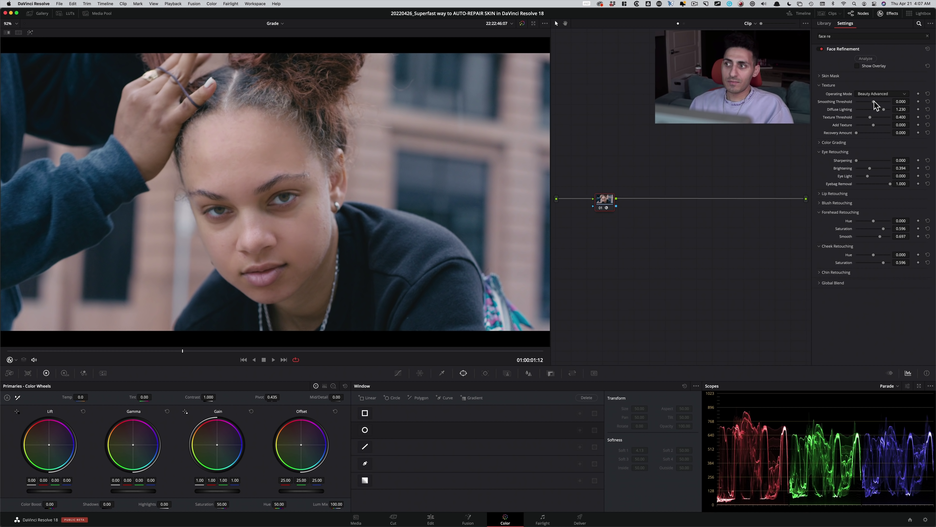
mouse_move(874, 101)
left_mouse_down()
mouse_move(855, 101)
mouse_move(898, 103)
mouse_move(878, 103)
left_mouse_up()
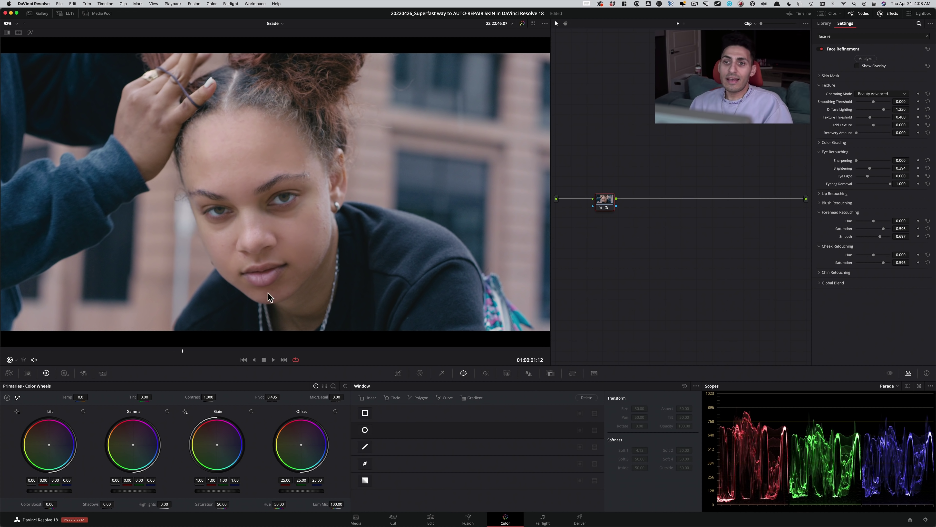
Step: Zoom into the face and set Add Texture to 0.633, comparing before and after
key("super+d")
scroll(343, 242, "up", 5)
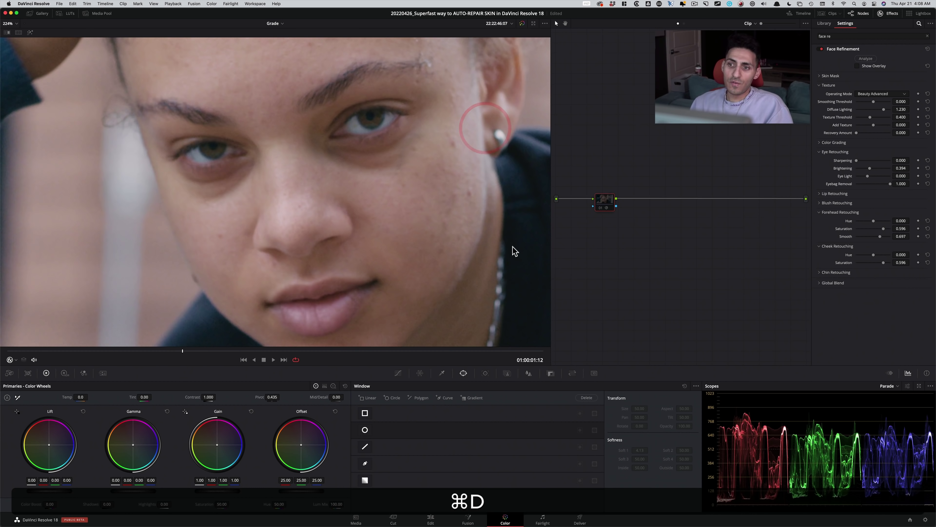
left_click_drag(515, 251, 355, 251)
left_click_drag(418, 262, 551, 328)
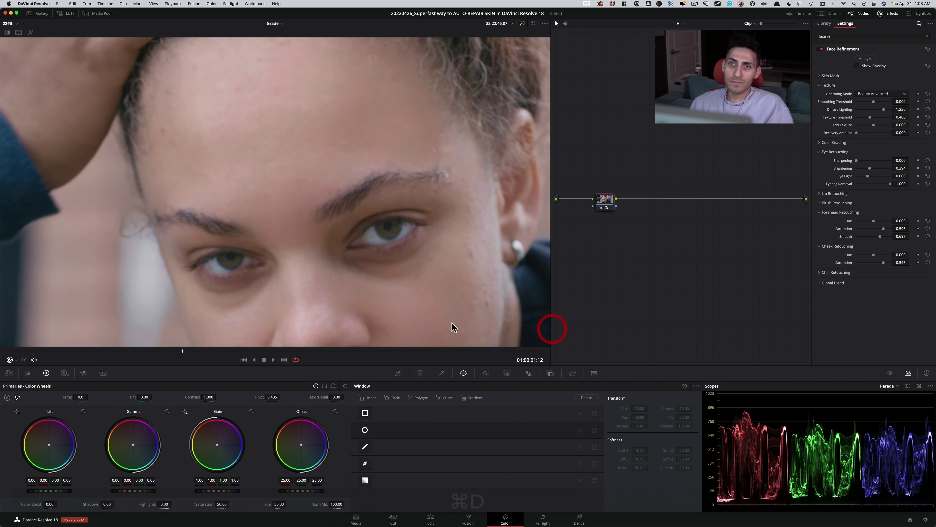
left_click(454, 328)
left_click_drag(387, 190, 391, 162)
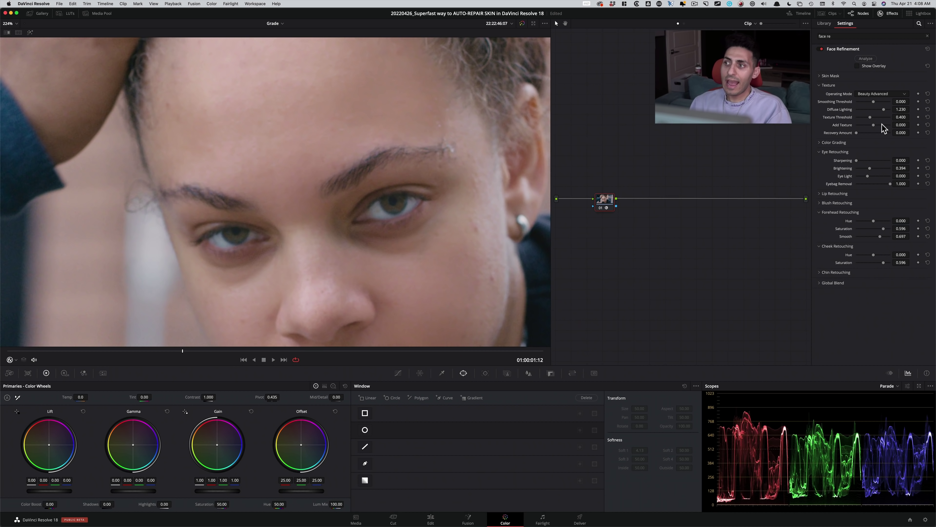
left_click_drag(875, 124, 881, 126)
key("super+d")
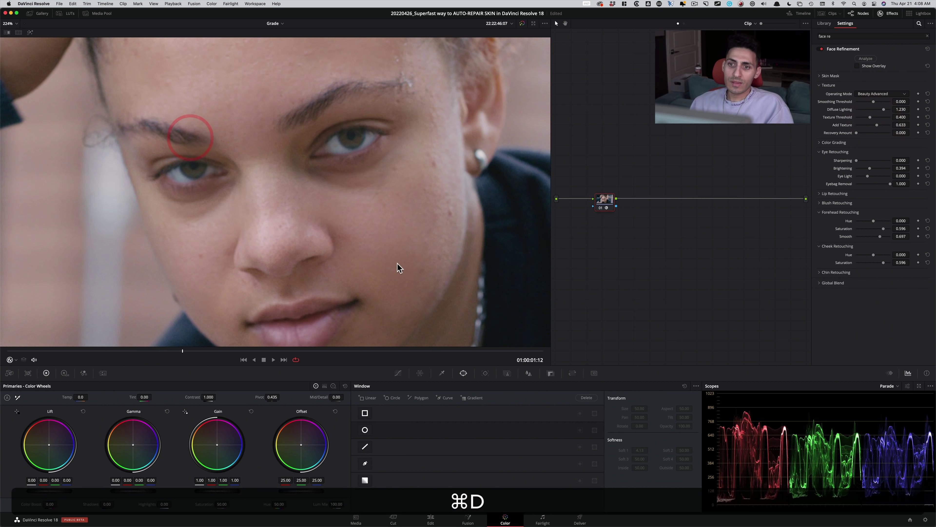
key("super+3")
key("super+d")
key("super+d")
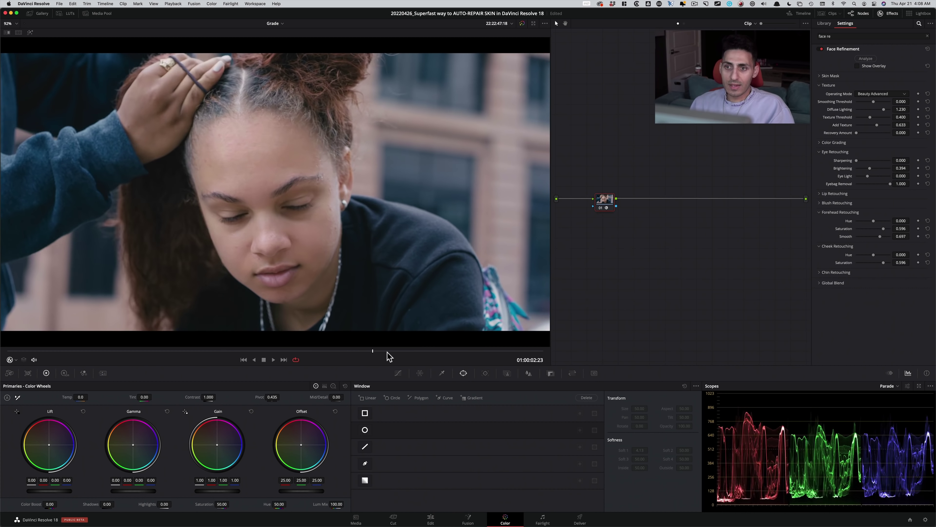
left_click(177, 350)
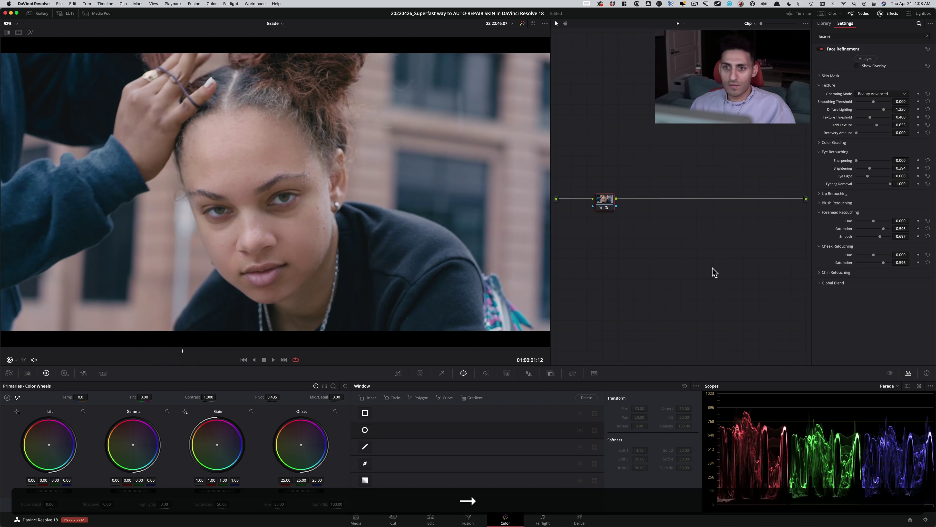
key("cmd+d")
key("super+d")
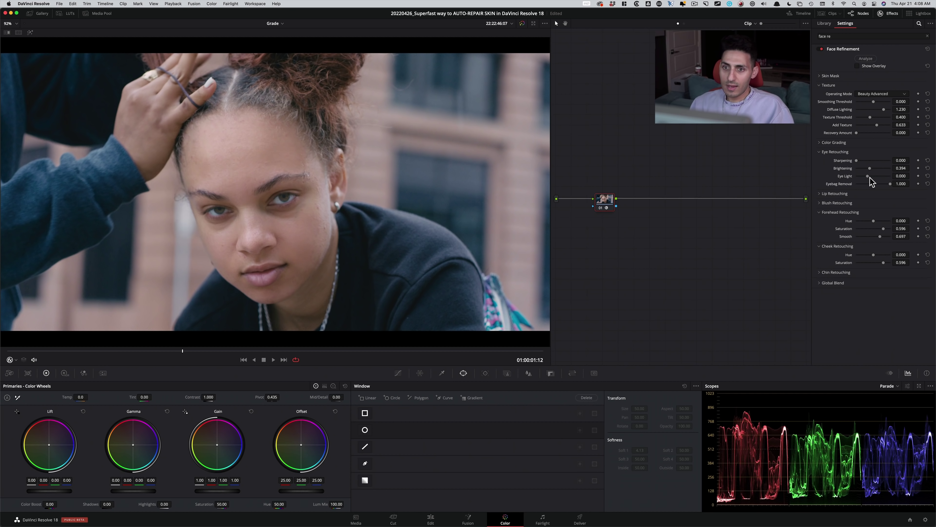
Step: Set Eye Light to 0.174 and compare the eyes with the original
mouse_move(870, 178)
left_mouse_down()
mouse_move(888, 178)
mouse_move(875, 178)
left_mouse_up()
key("super+d")
key("super+d")
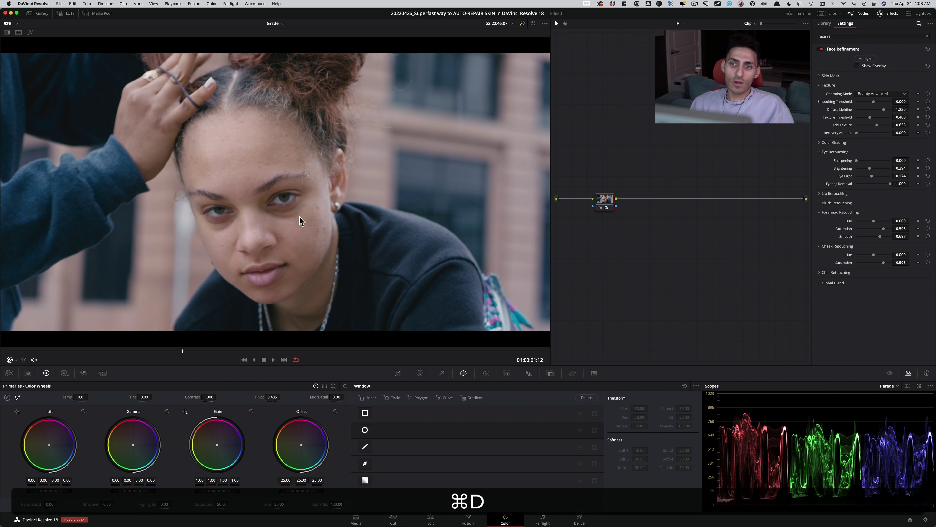
key("super+d")
key("super+d")
key("super+d")
key("super+d")
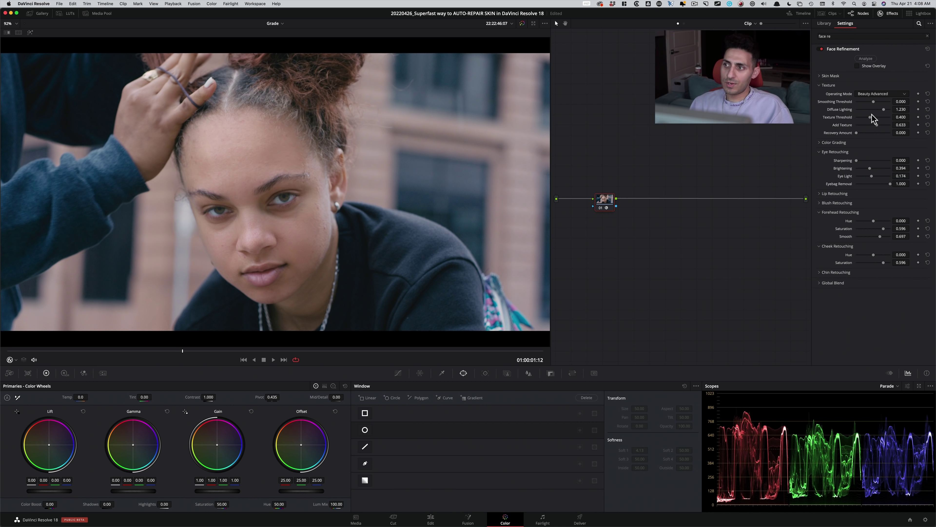
Step: Set Texture Recovery Amount to 0.431 and compare against the original
mouse_move(864, 132)
left_mouse_down()
mouse_move(901, 132)
mouse_move(871, 134)
left_mouse_up()
key("super+d")
key("super+d")
key("super+d")
key("super+d")
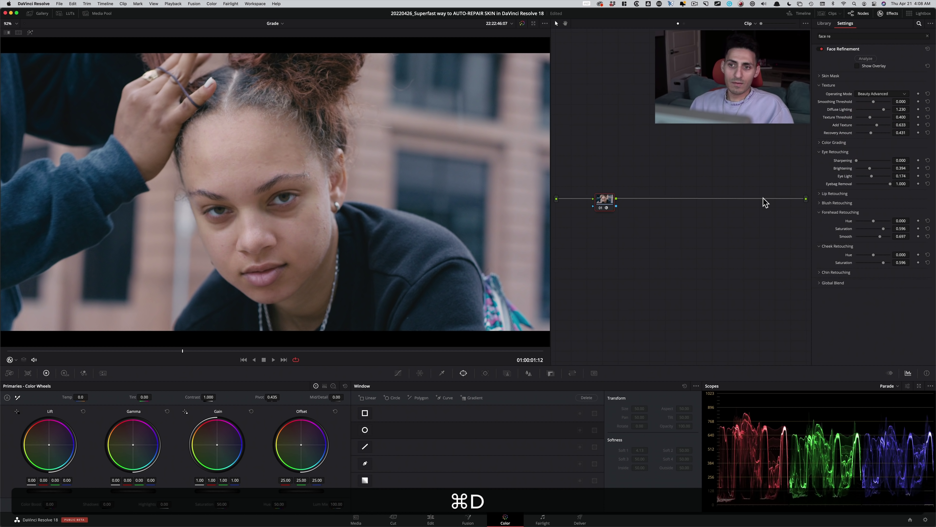
key("super+d")
key("super+d")
key("super+d")
key("super+d")
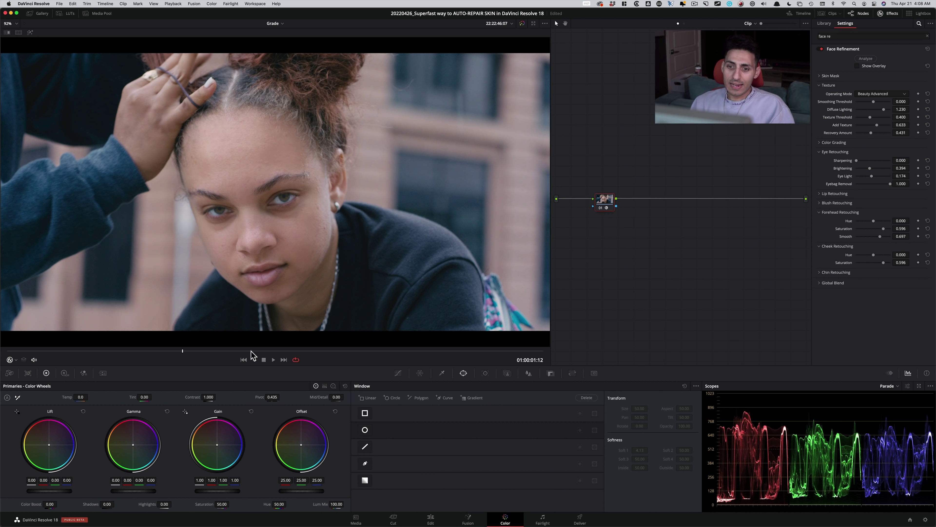
Step: Scrub forward to 01:00:02:14 and compare the retouch on and off there
left_click_drag(254, 355, 309, 349)
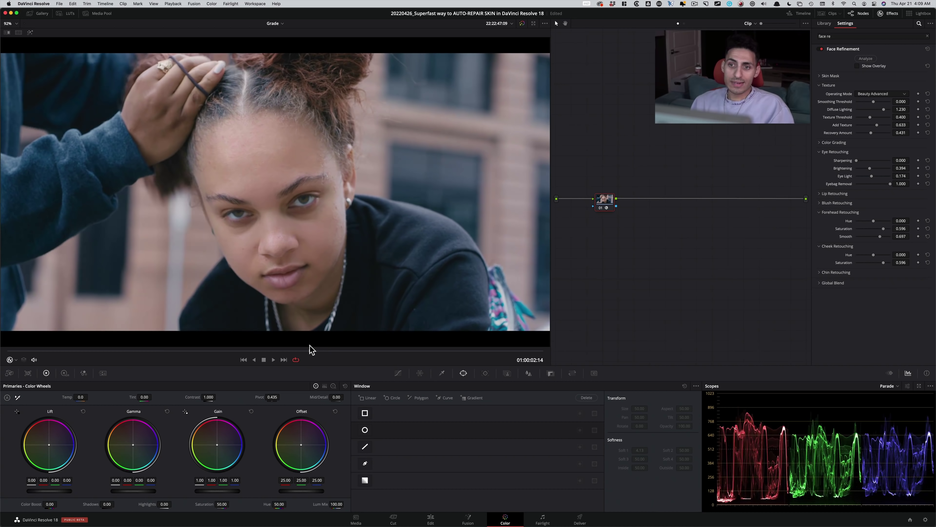
key("super+d")
key("super+d")
key("super+d")
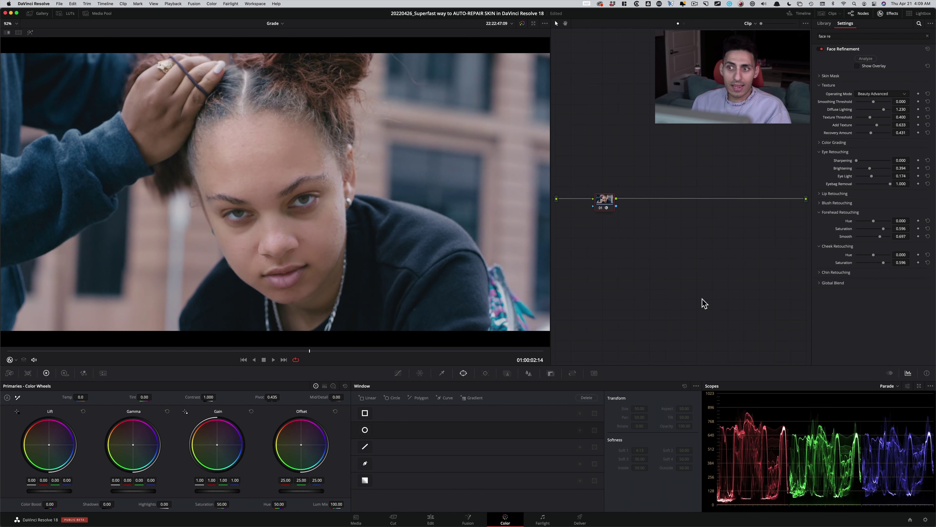
key("super+d")
key("super+d")
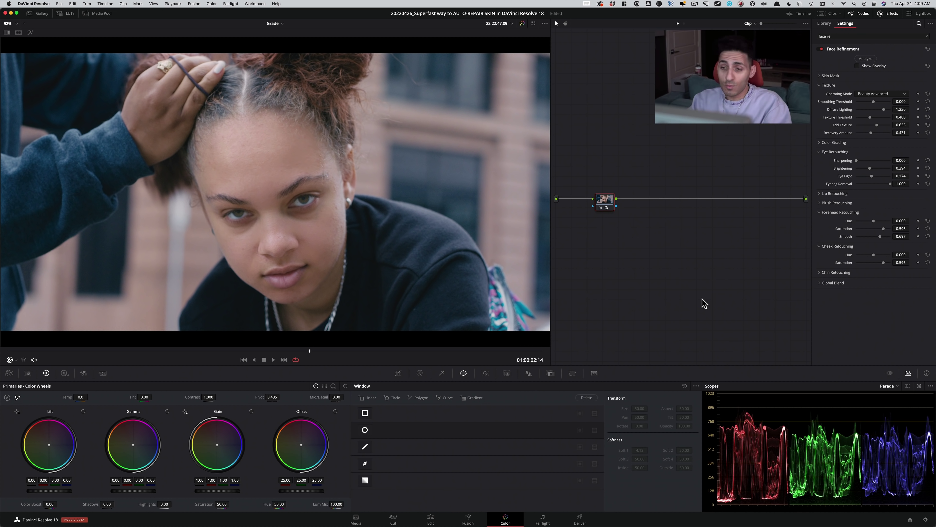
key("super+d")
key("super+d")
key("super+d")
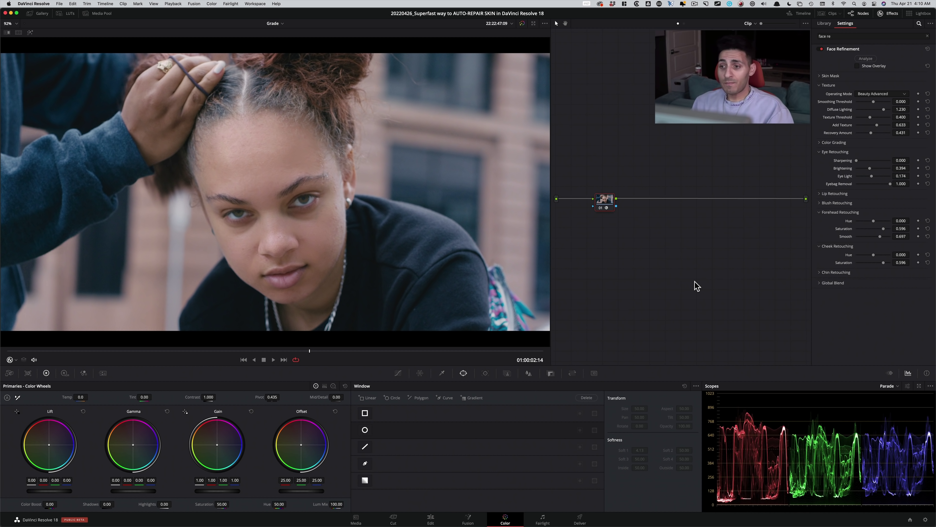
Step: Bring up the QAZNATION 'Secrets to Grading Like a Pro' training page in Chrome
key("super+Tab")
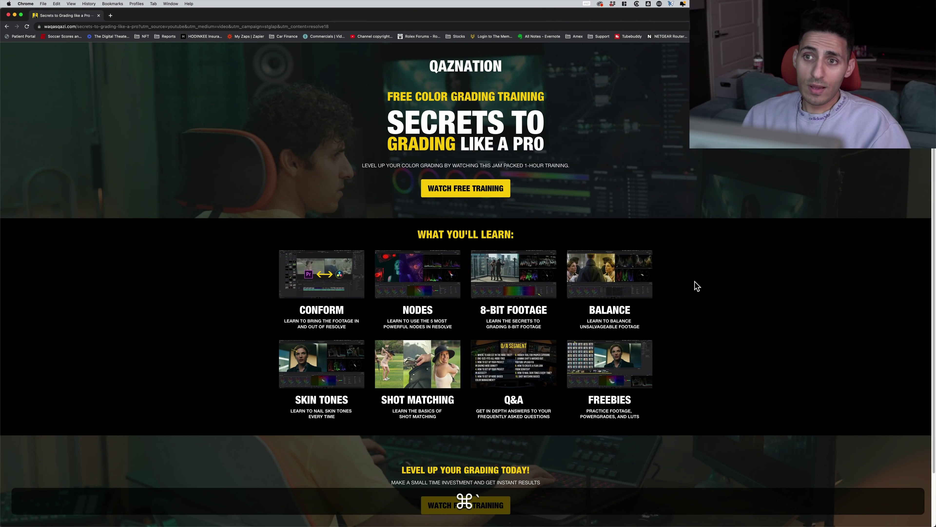
key("super+grave")
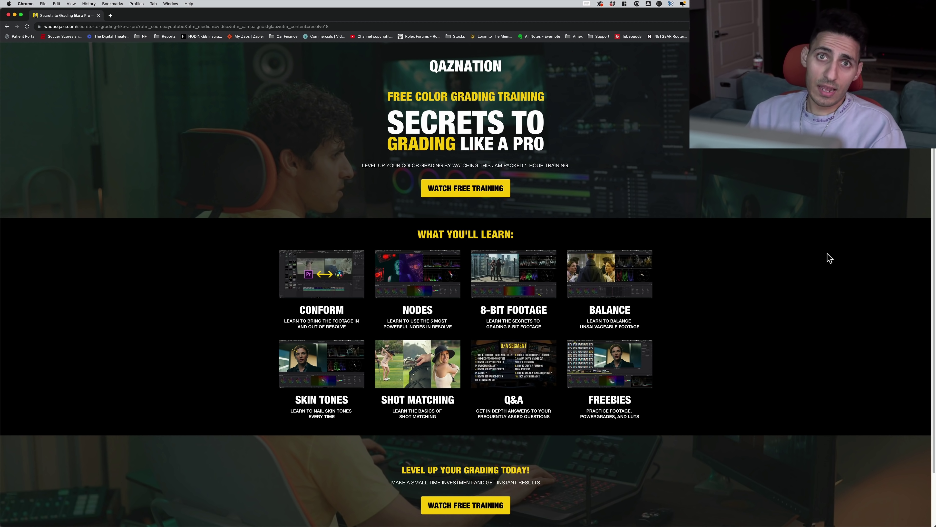